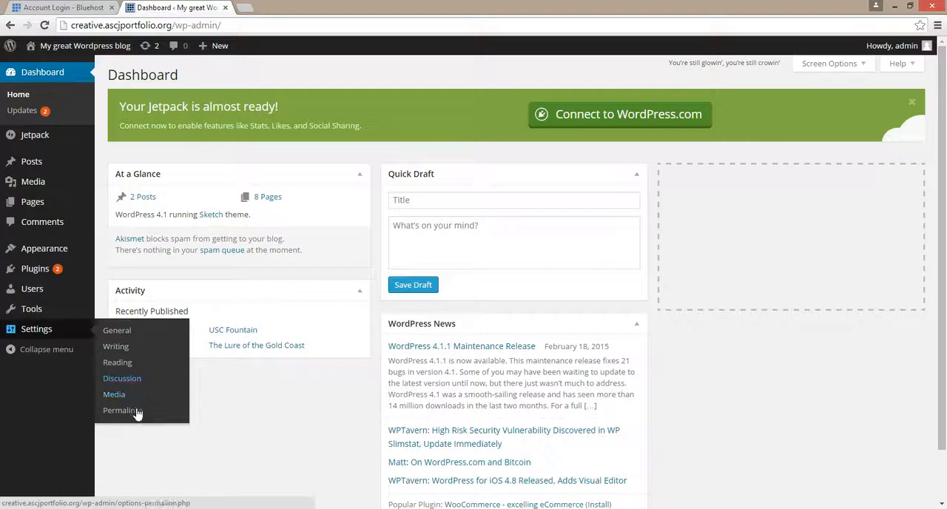
left_click(119, 333)
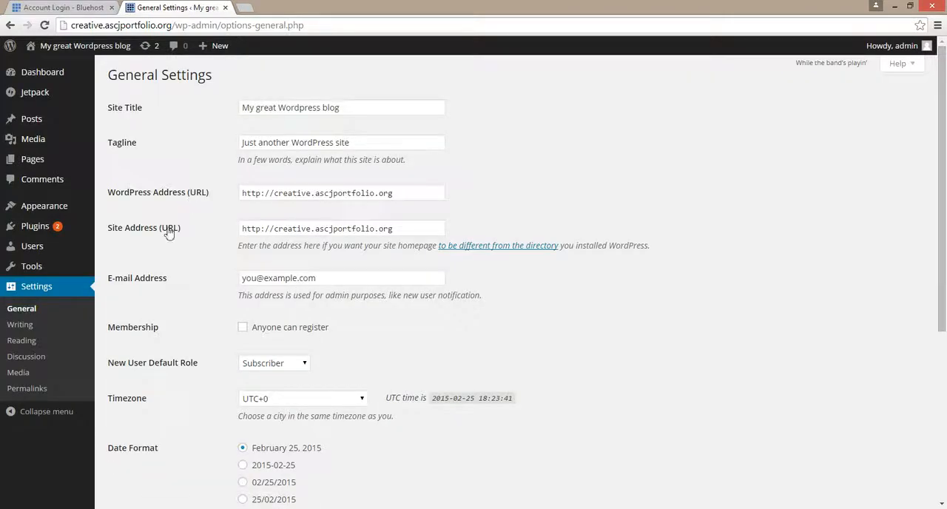
left_click(408, 193)
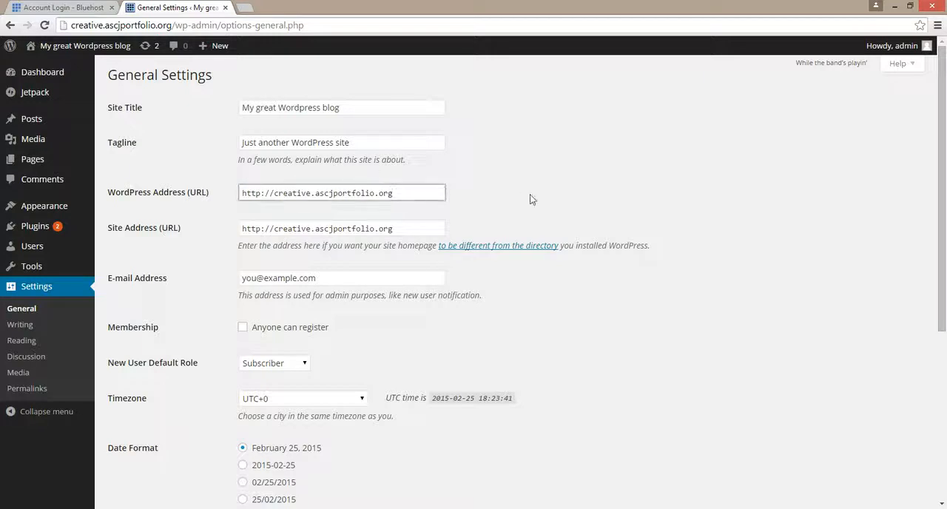
type("/test")
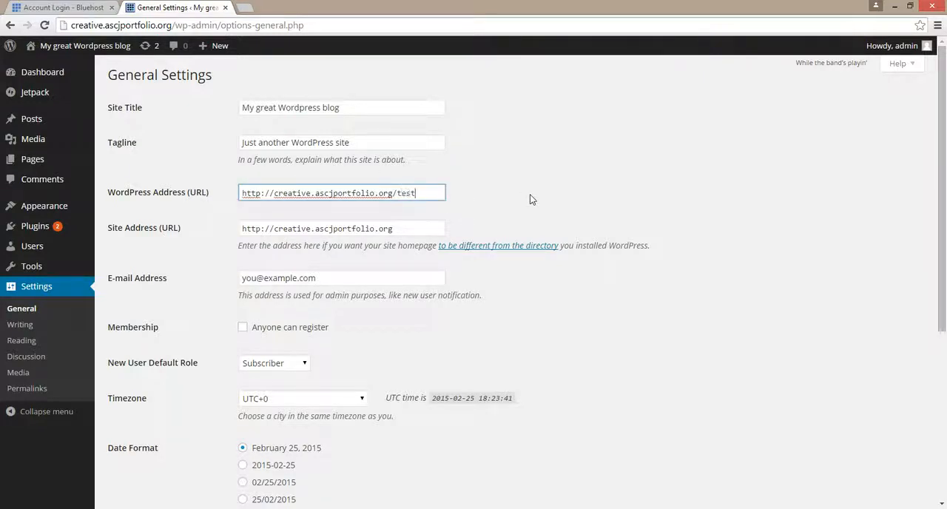
left_click(416, 228)
type("/")
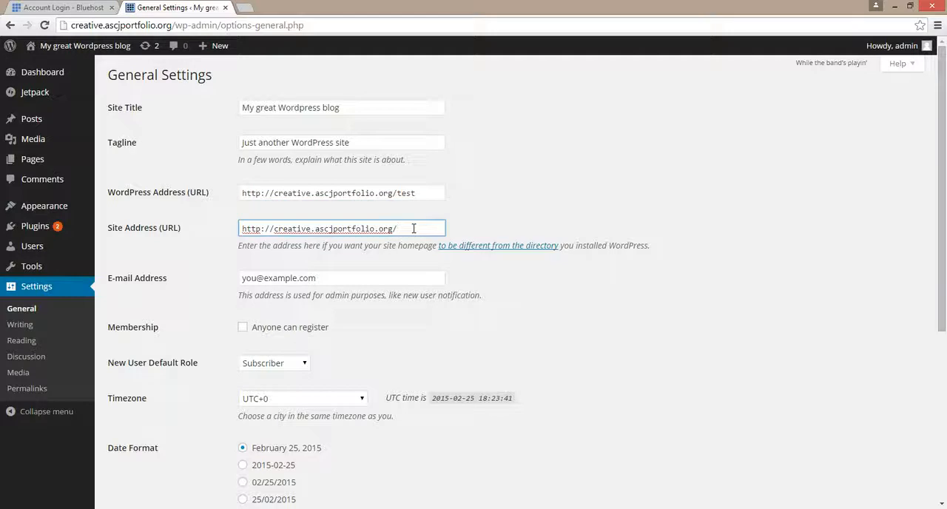
double_click(400, 193)
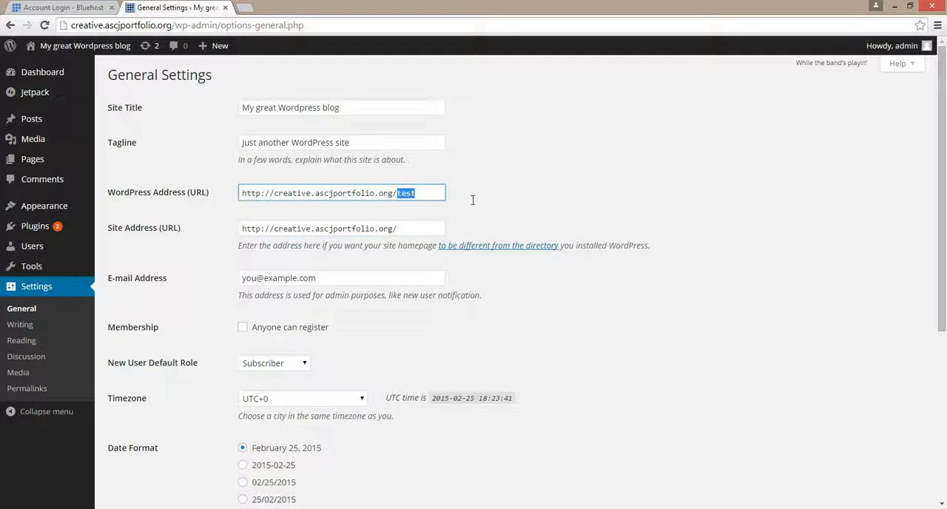
type("example")
double_click(429, 228)
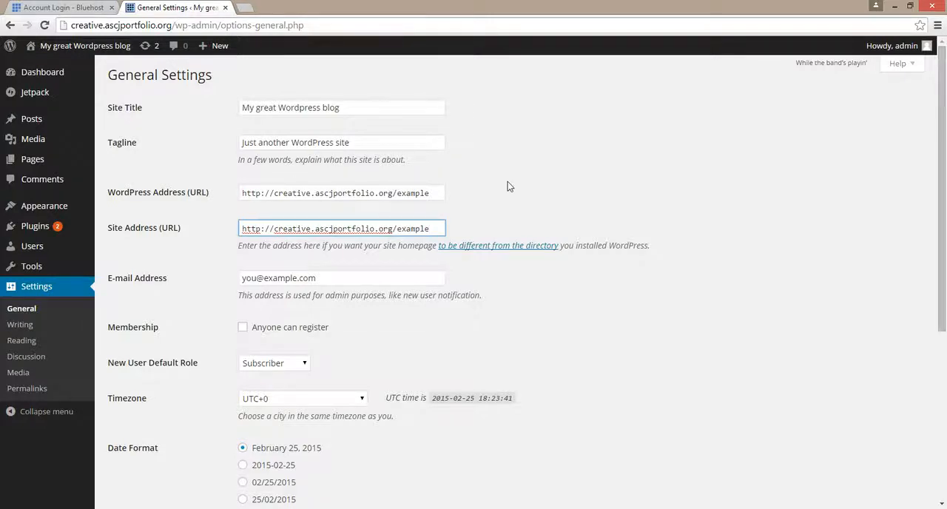
scroll(473, 372, "down", 4)
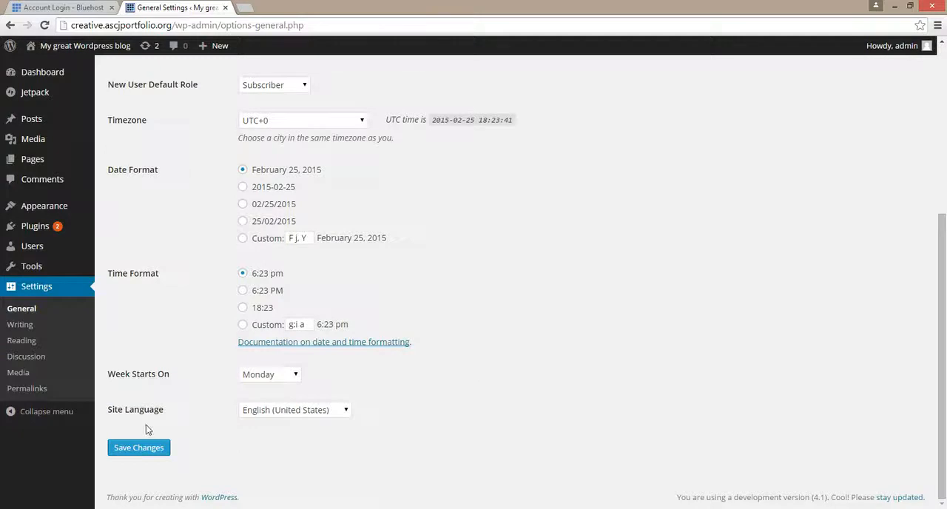
left_click(139, 450)
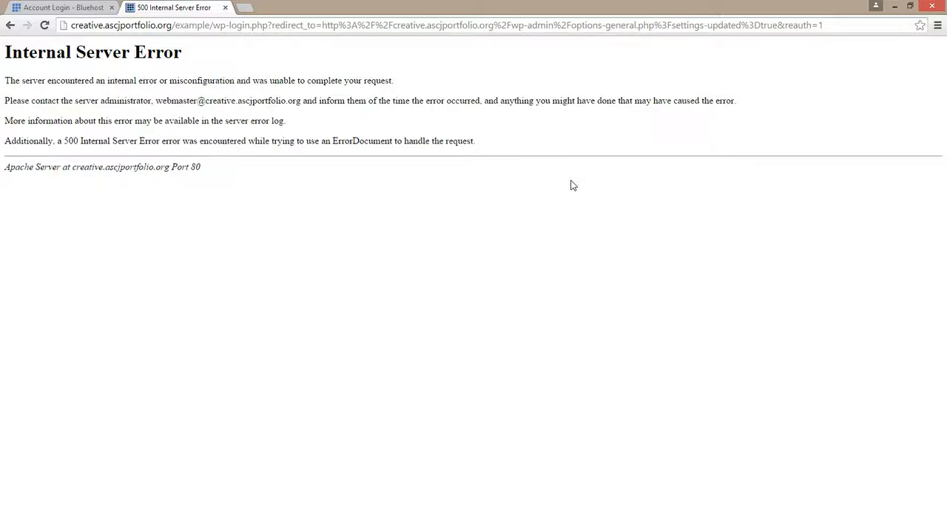
- Load the site's front page, creative.ascjportfolio.org, in a new browser tab and look through how it displays
left_click(244, 8)
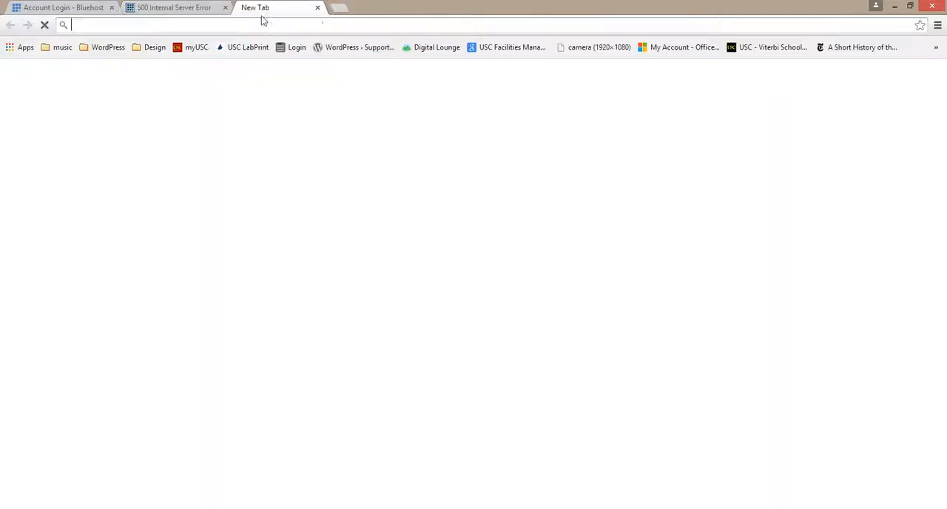
type("core.trac.wordpress.org")
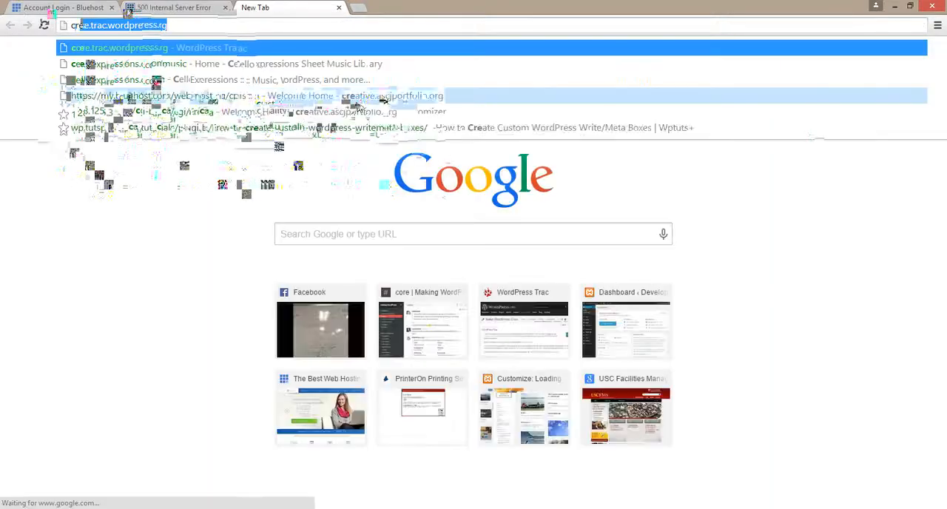
left_click(359, 99)
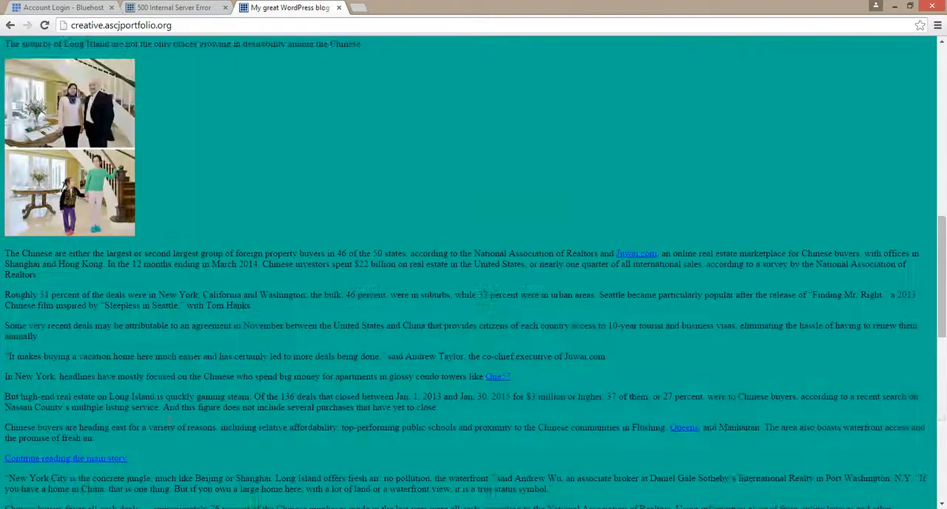
scroll(169, 353, "down", 10)
scroll(168, 353, "up", 15)
scroll(168, 358, "up", 10)
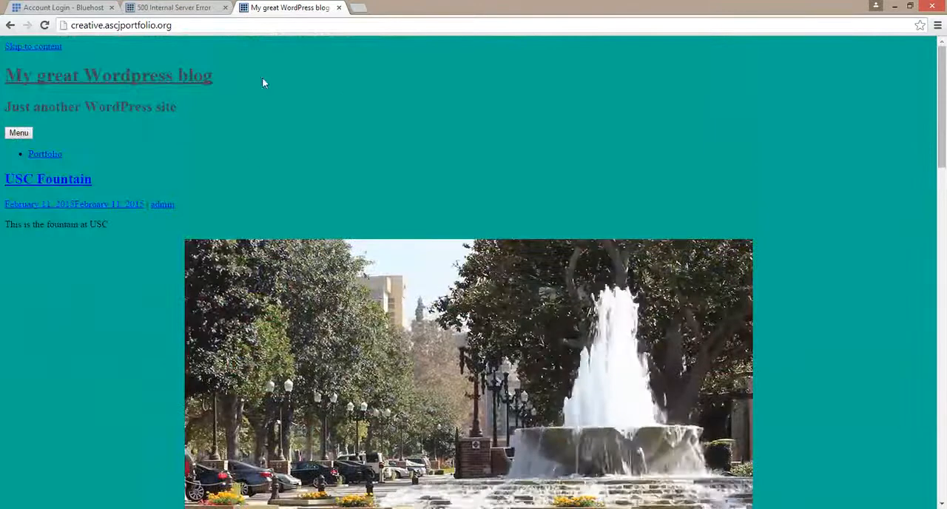
scroll(151, 377, "down", 15)
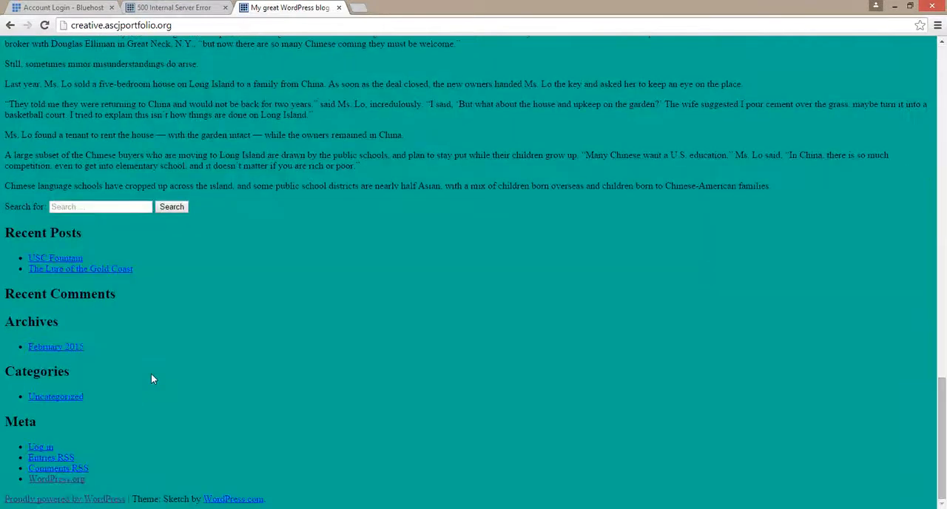
- Compare with the failed settings page, and try to open the site's admin area at creative.ascjportfolio.org/wp-admin
left_click(181, 6)
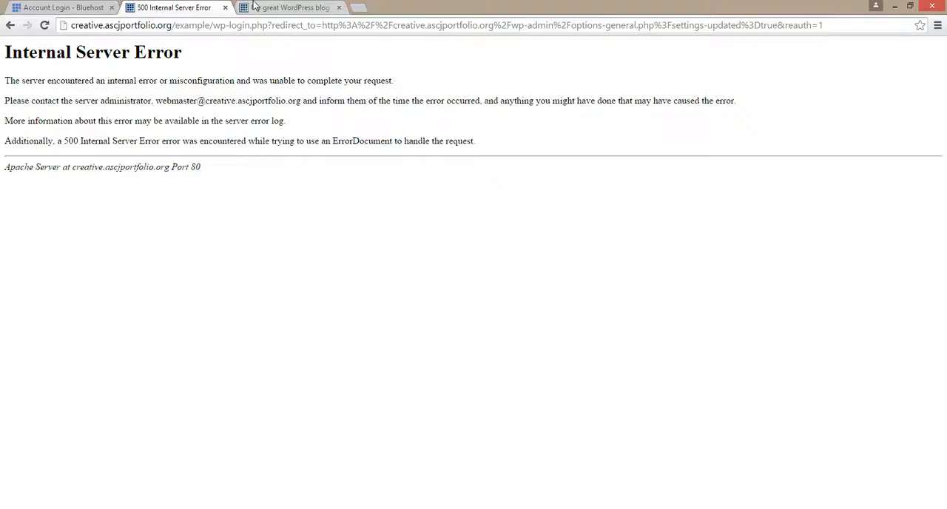
left_click(259, 6)
left_click(249, 24)
left_click(249, 23)
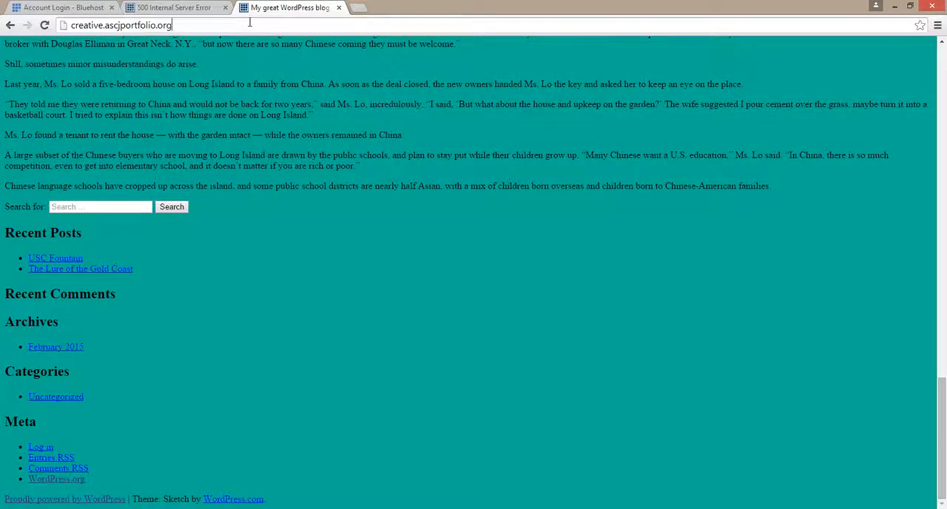
type("/wp-a")
key("Down")
key("Return")
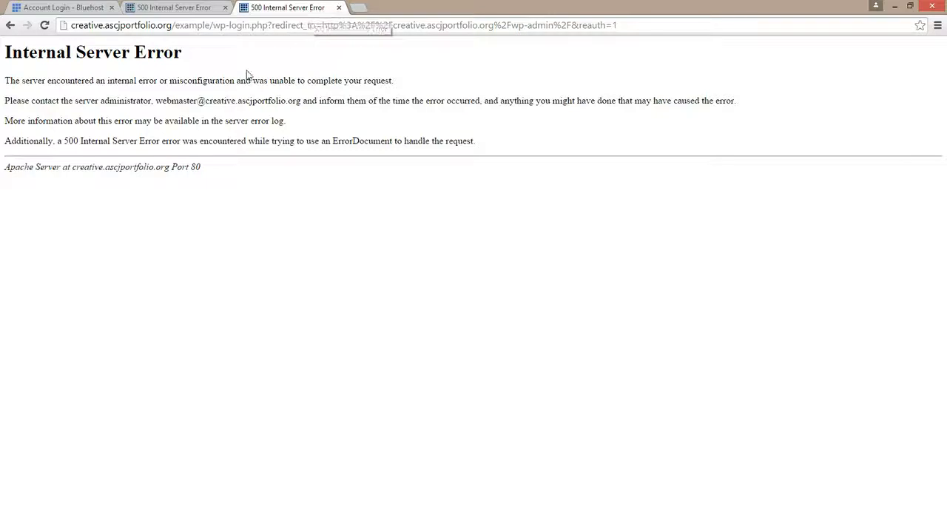
- Switch to the Bluehost login page and log in to the hosting account with the account password
left_click(78, 6)
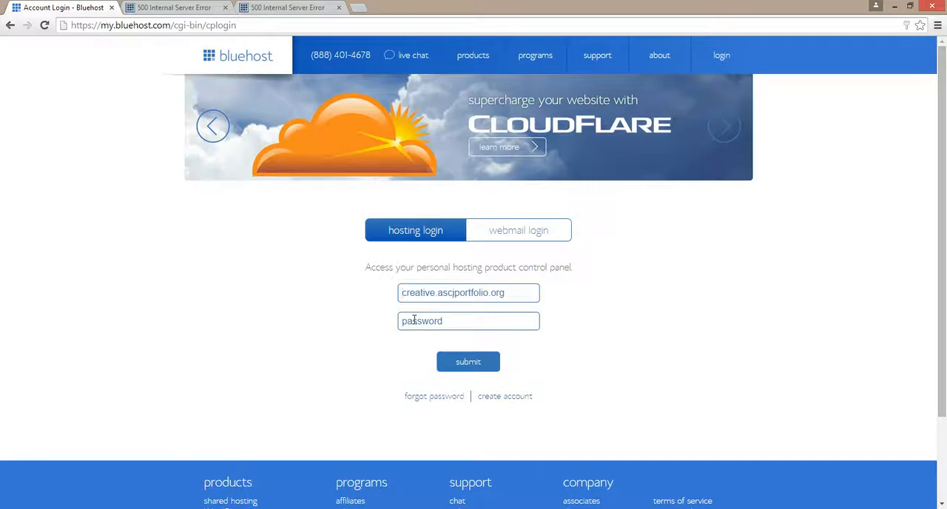
left_click(413, 319)
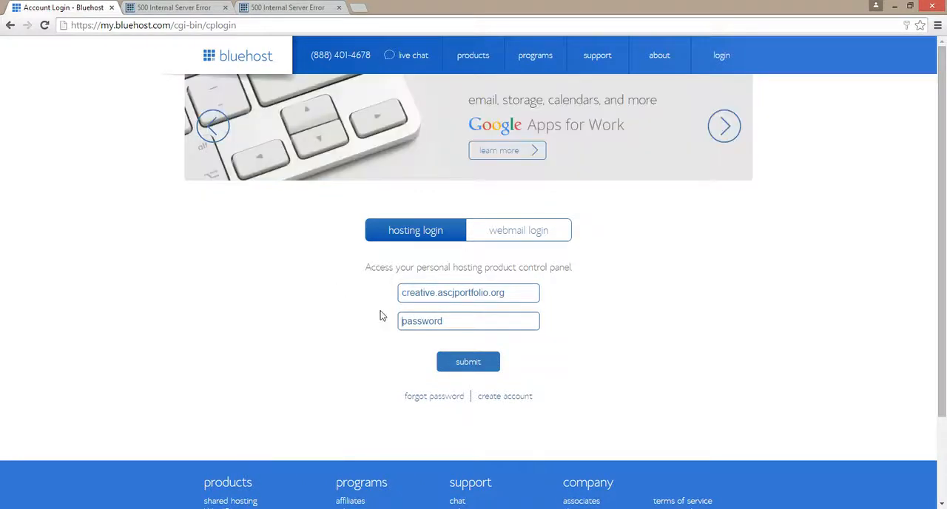
key("ctrl+v")
left_click(459, 366)
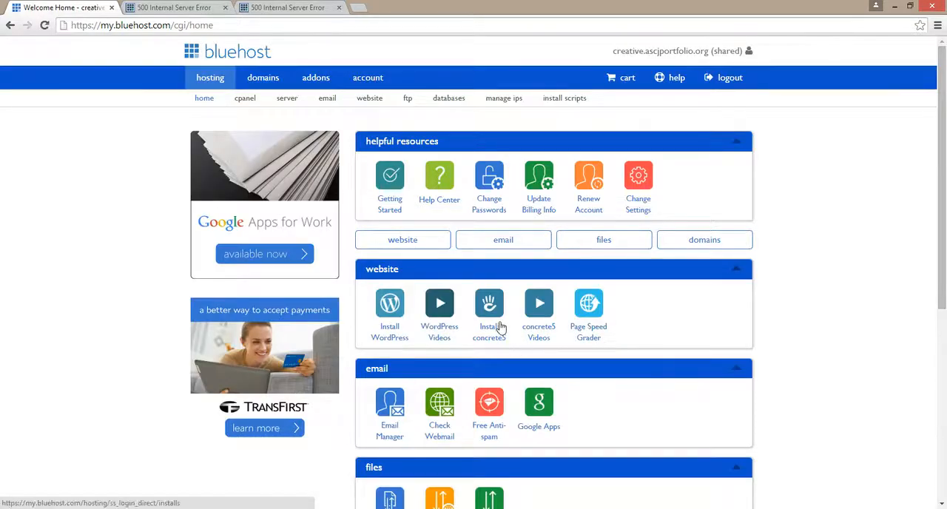
- Open phpMyAdmin from cPanel's database tools and log in with the account password, without saving it in the browser
left_click(246, 105)
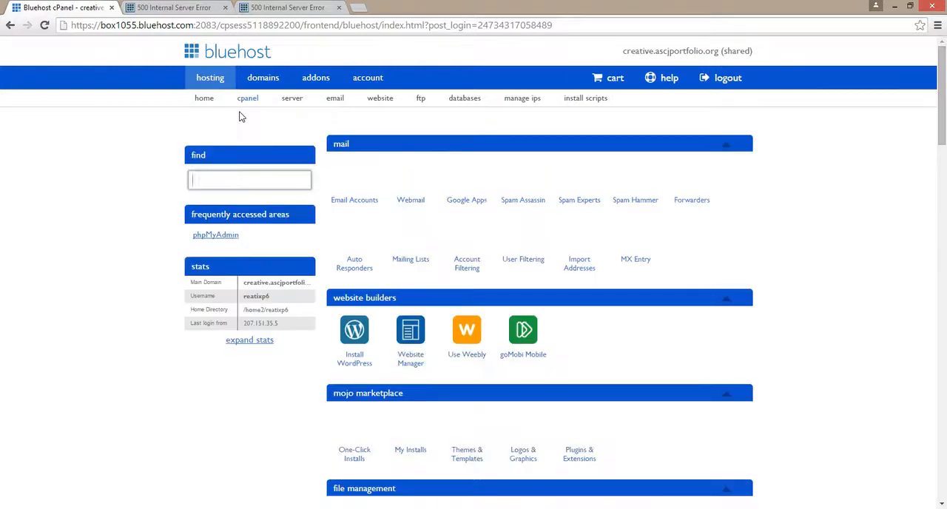
scroll(404, 384, "down", 2)
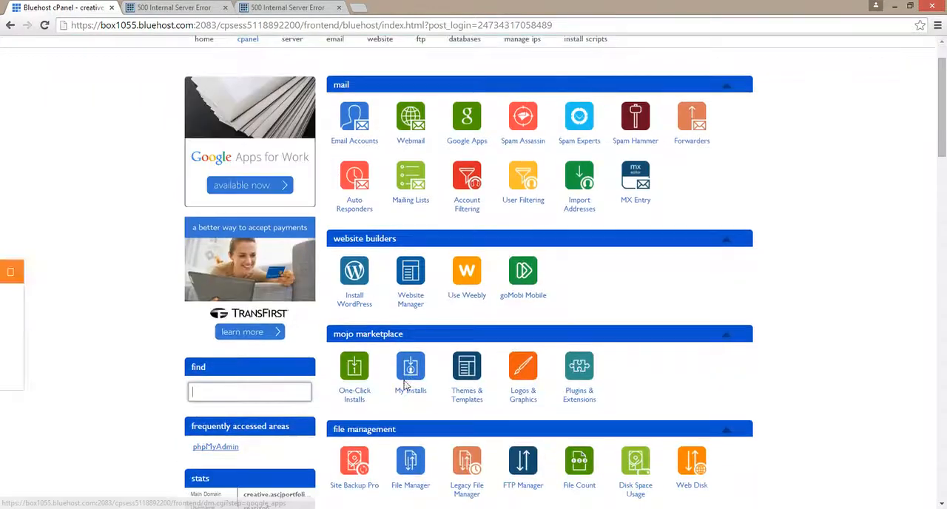
scroll(404, 384, "down", 6)
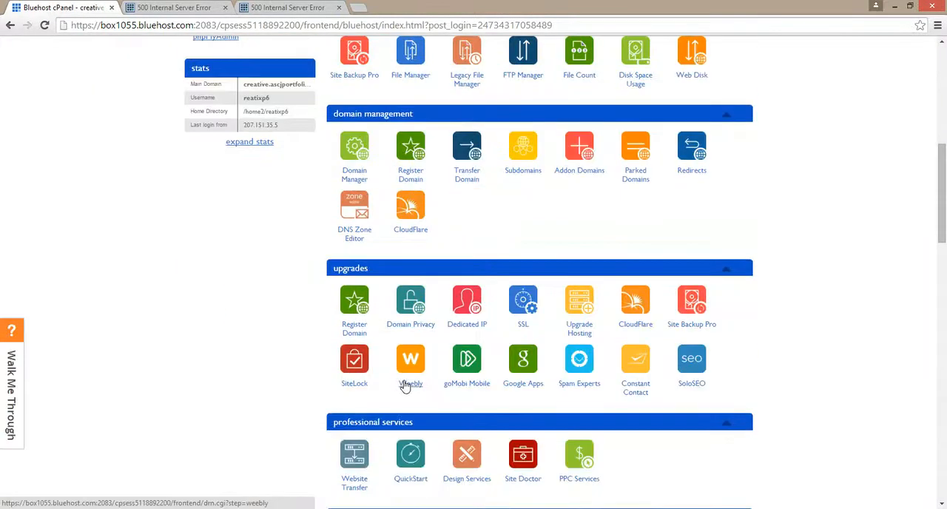
scroll(405, 386, "down", 7)
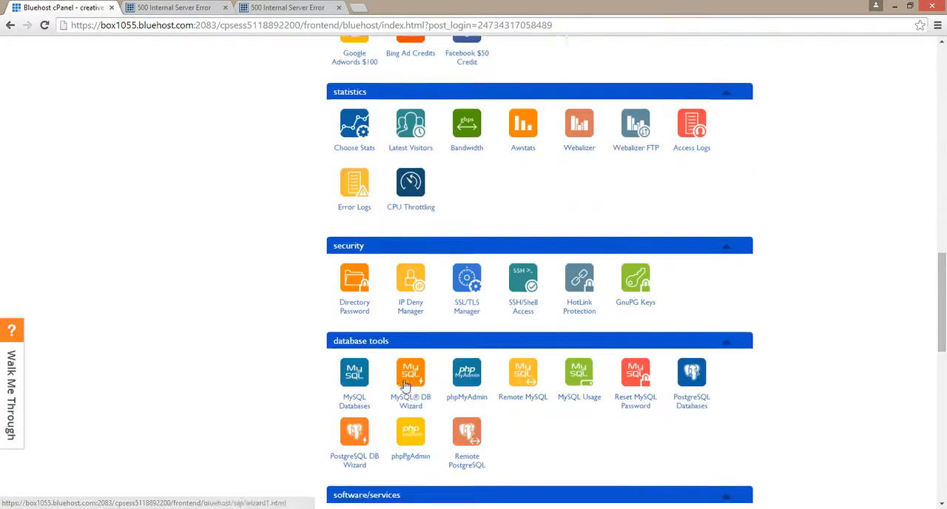
scroll(405, 386, "down", 1)
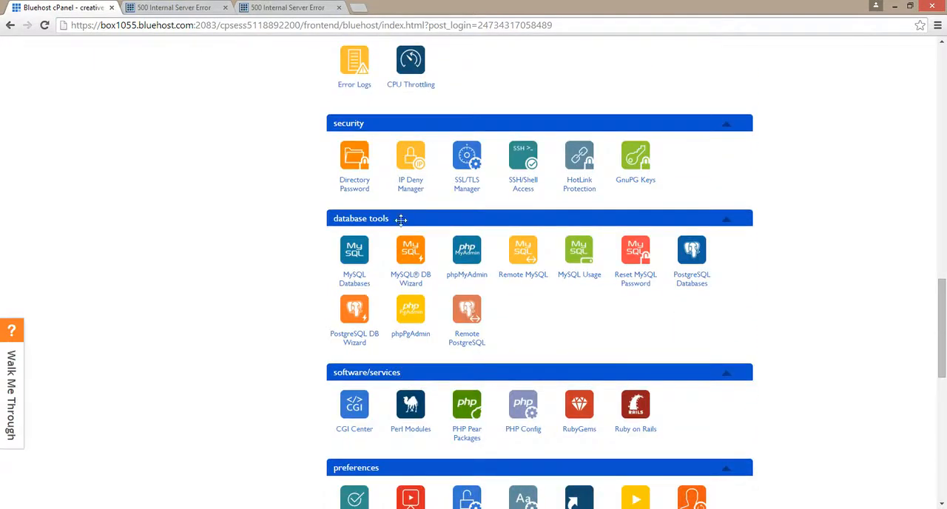
left_click(472, 255)
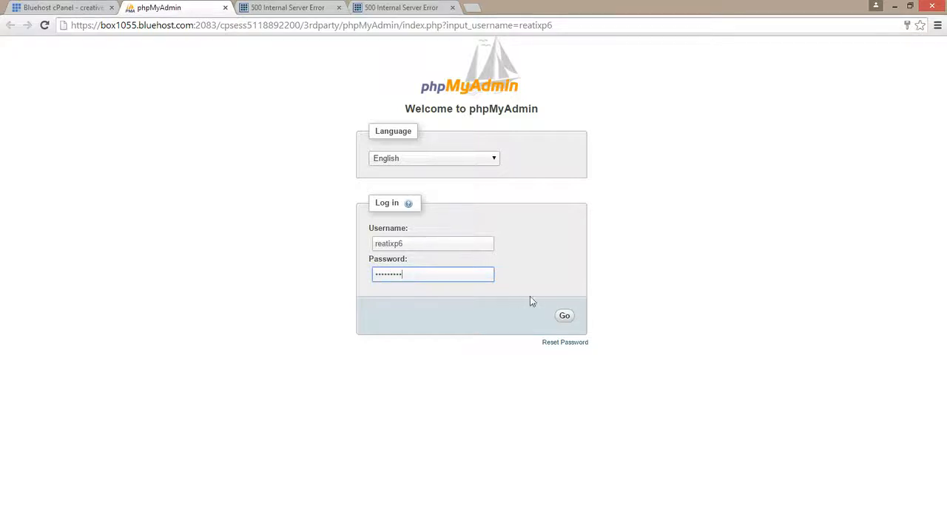
left_click(563, 316)
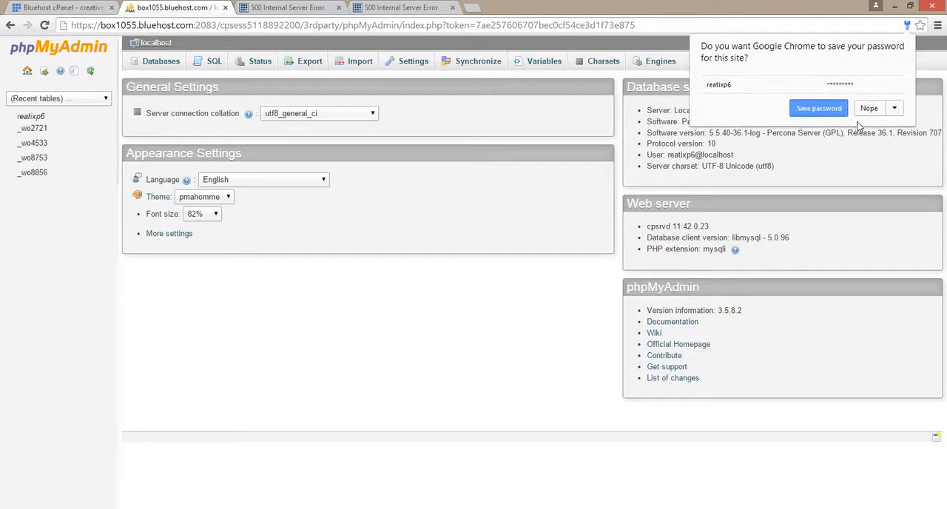
left_click(862, 110)
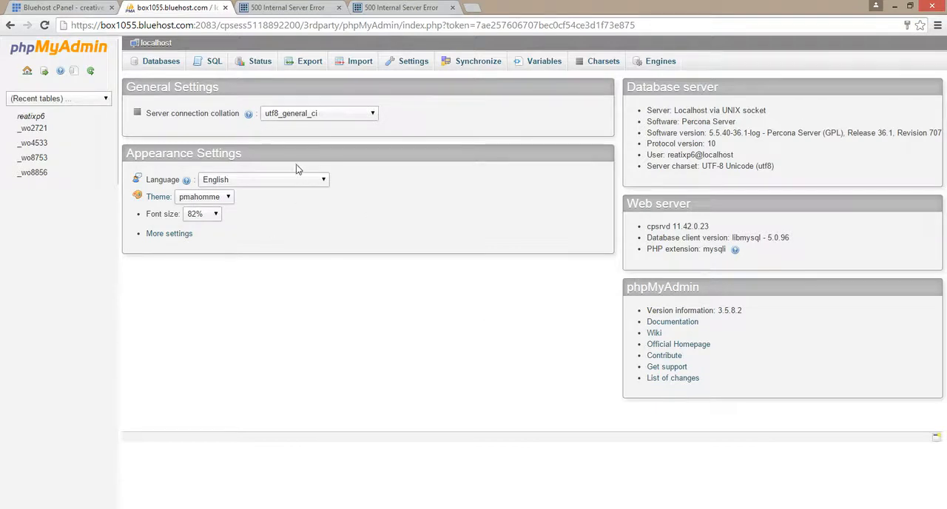
- List the databases and open reatixp6_wo2721 to check its tables
left_click(153, 65)
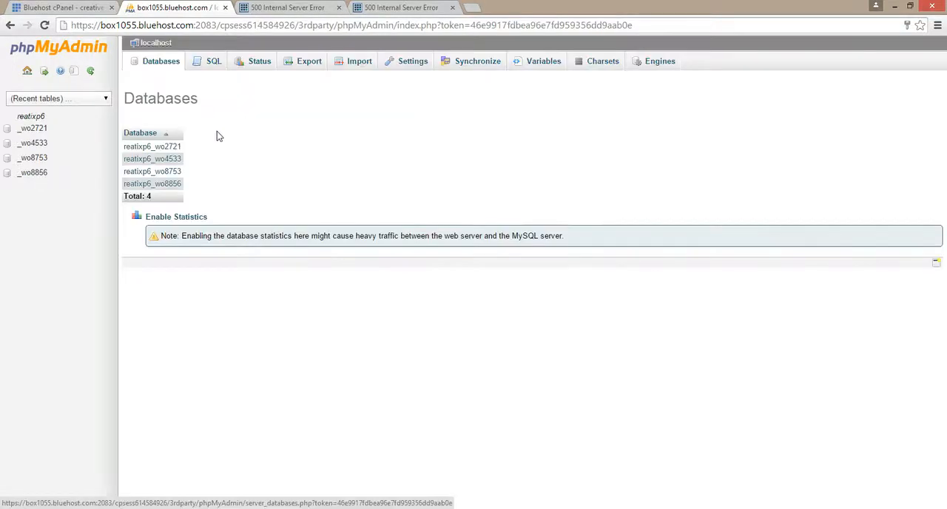
left_click(163, 150)
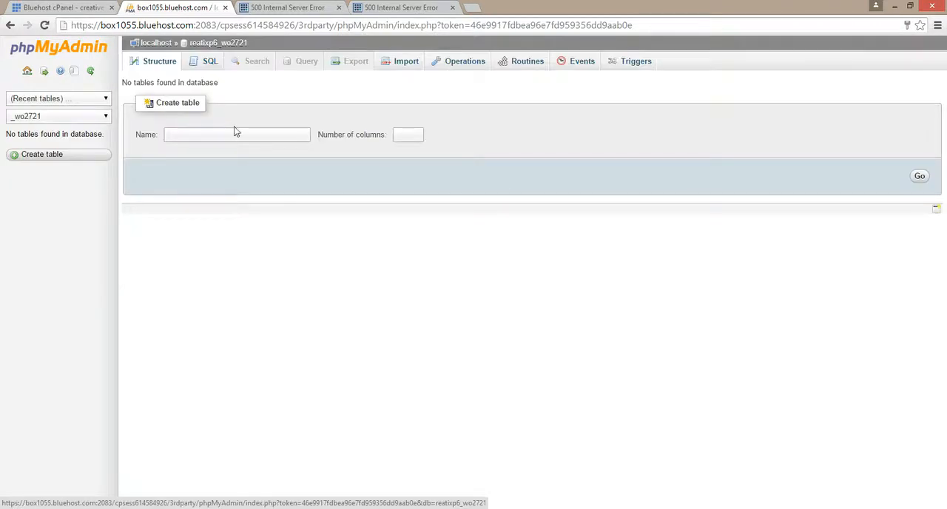
- Switch to the _wo4533 database, browse its wp_gepp_options table and examine the siteurl option's value
left_click(96, 118)
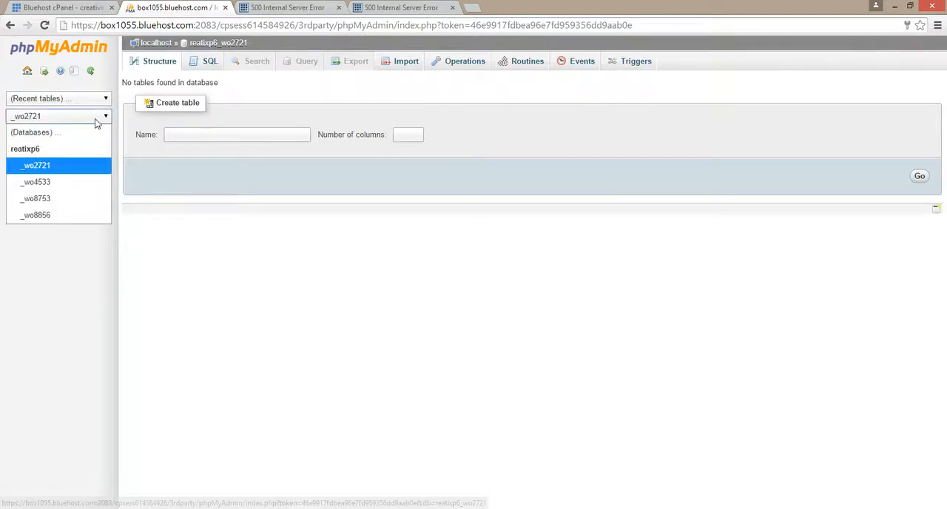
left_click(81, 184)
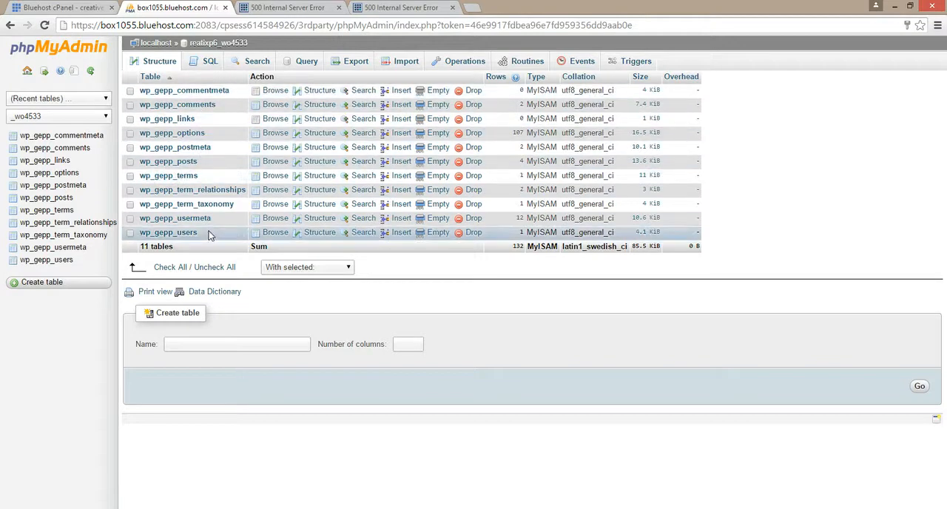
left_click(192, 135)
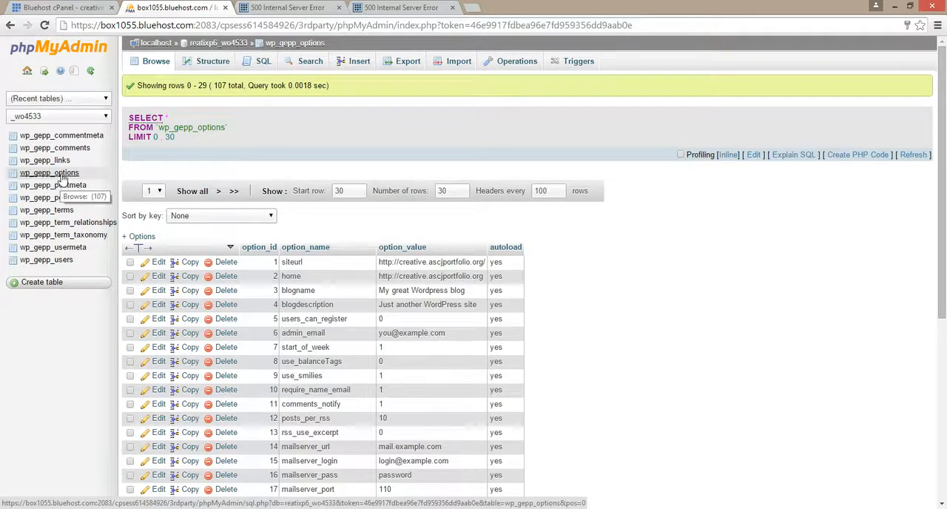
double_click(464, 264)
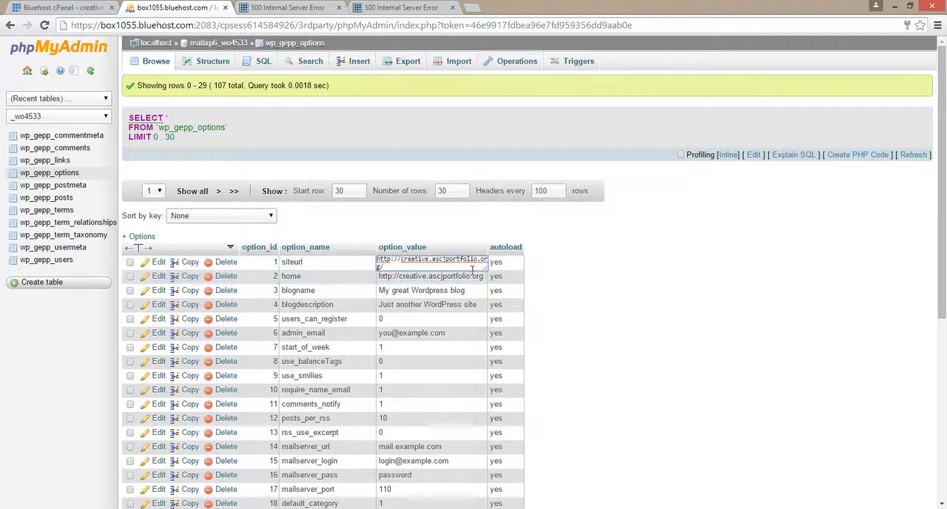
left_click(469, 283)
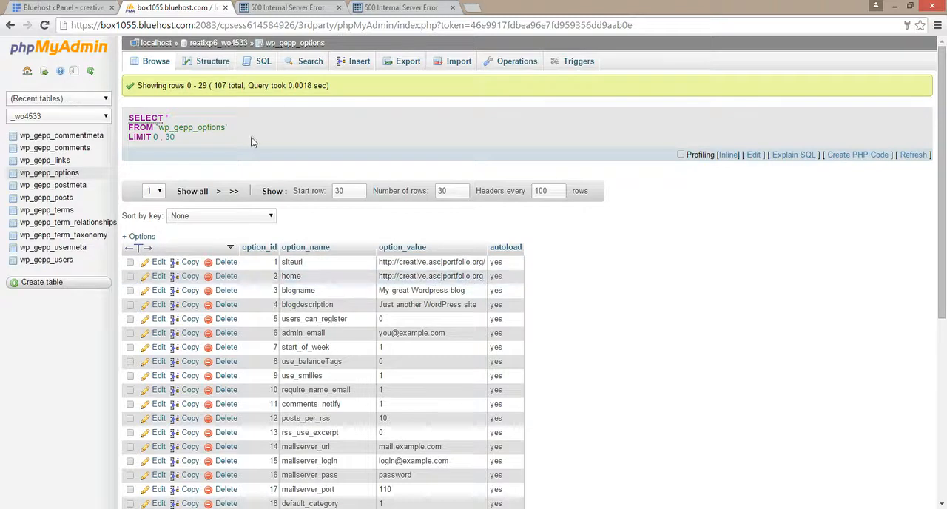
- Browse the _wo4533 database's wp_gepp_posts and wp_gepp_options tables, and examine the siteurl value without changing it
left_click(83, 116)
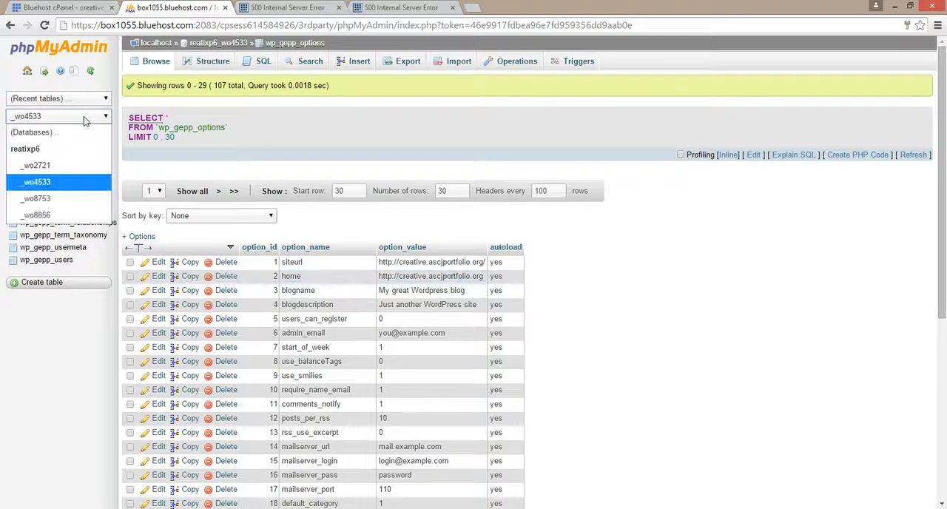
left_click(69, 195)
left_click(70, 195)
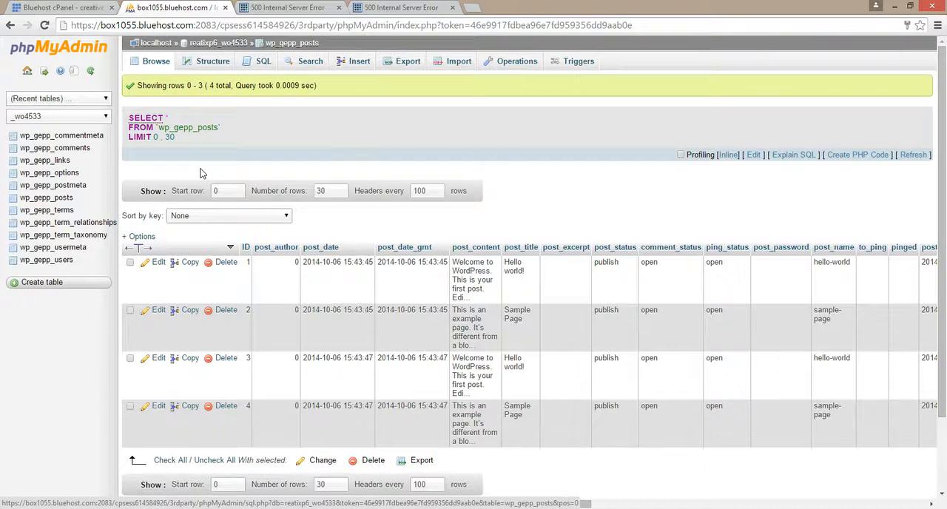
left_click(225, 43)
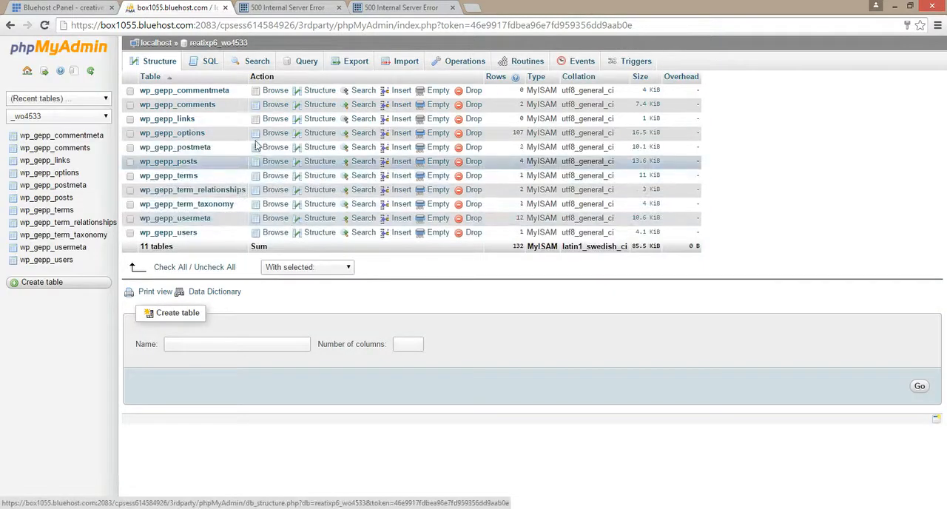
left_click(191, 134)
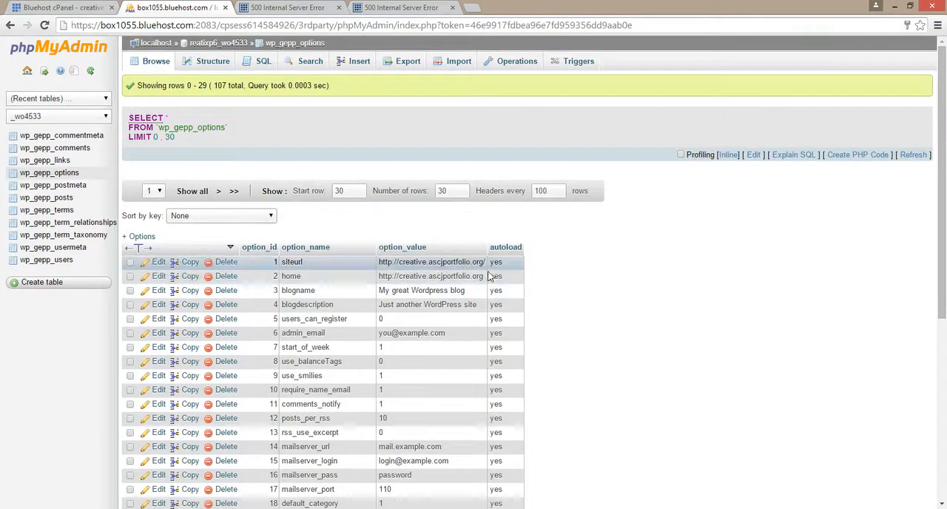
double_click(481, 264)
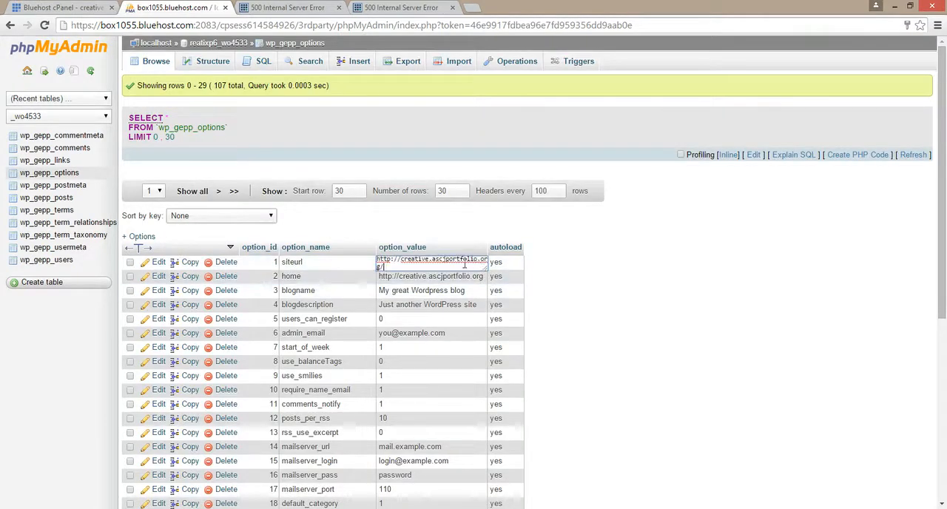
left_click(424, 236)
- Switch to the _wo8753 database and browse its wp_figa_options table to check the siteurl and home values
left_click(101, 120)
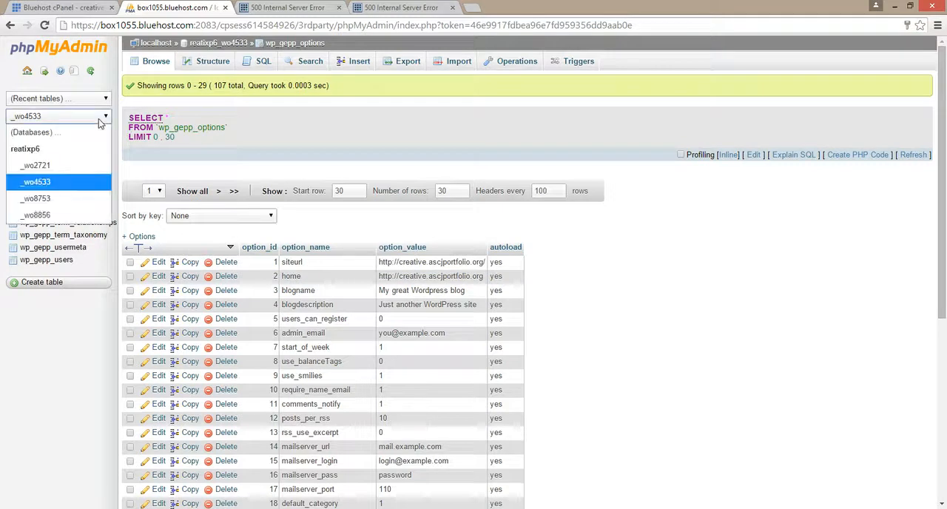
left_click(45, 198)
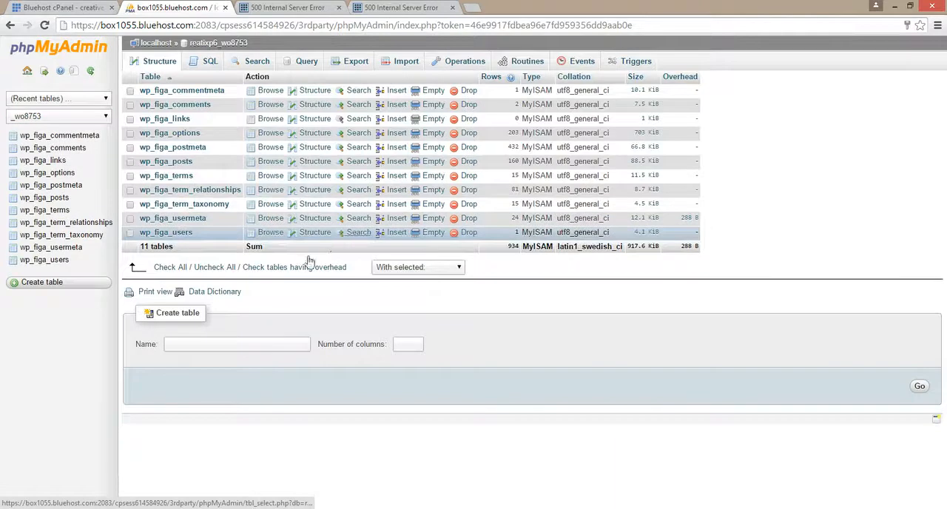
left_click(189, 135)
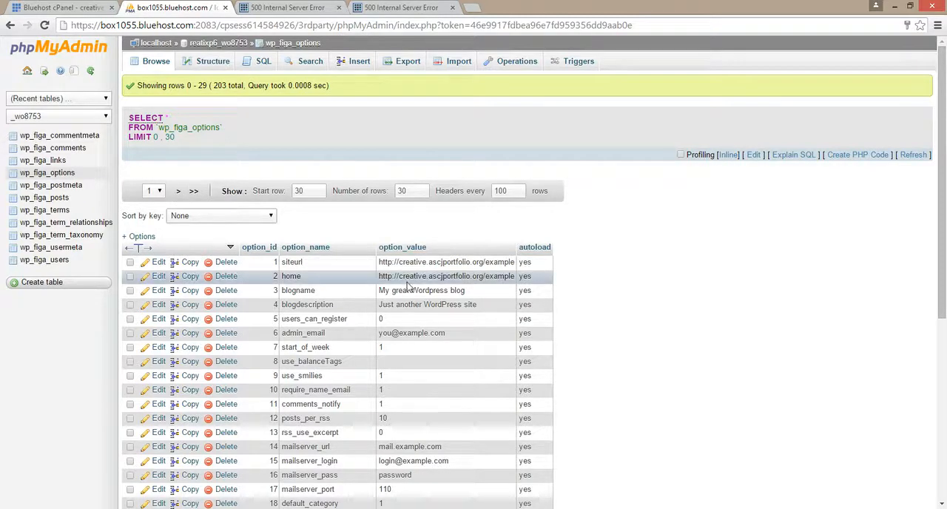
scroll(406, 287, "down", 1)
scroll(407, 283, "up", 1)
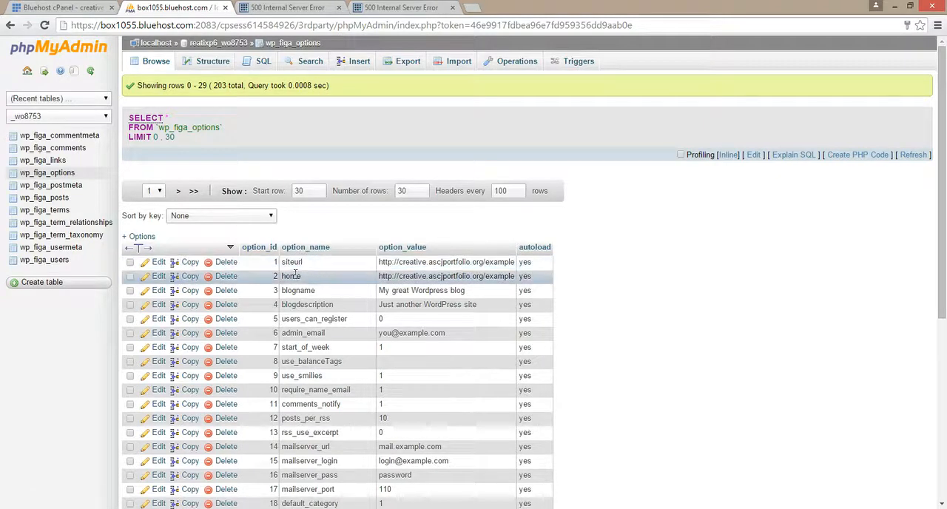
double_click(491, 263)
left_click_drag(494, 260, 508, 273)
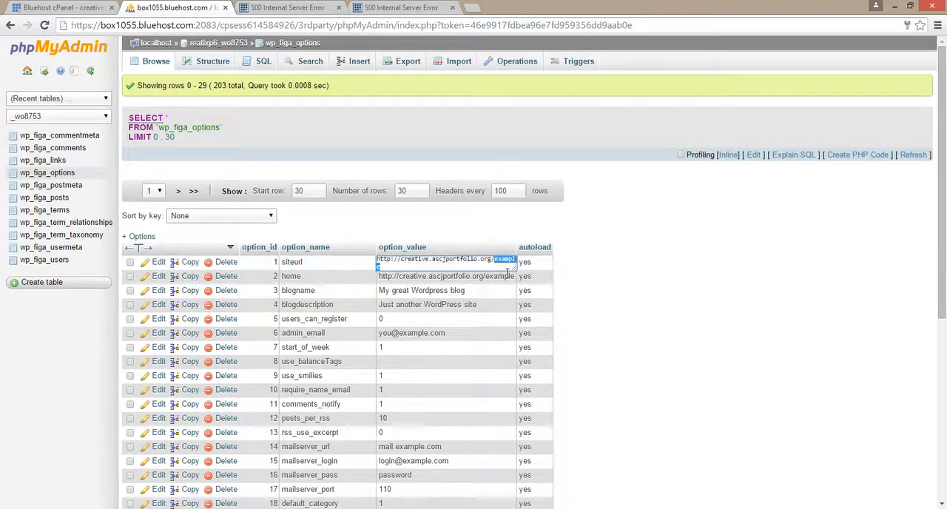
key("BackSpace")
left_click(503, 278)
double_click(490, 264)
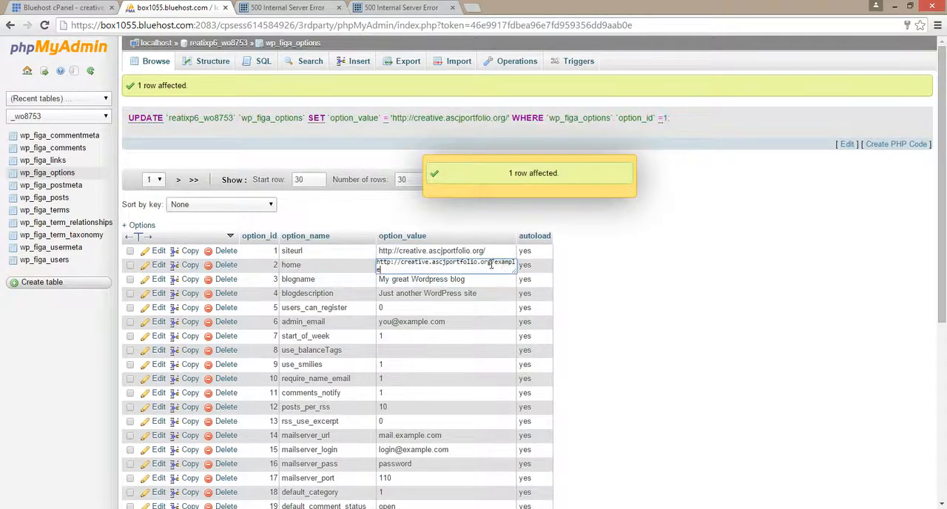
left_click_drag(494, 262, 503, 280)
key("BackSpace")
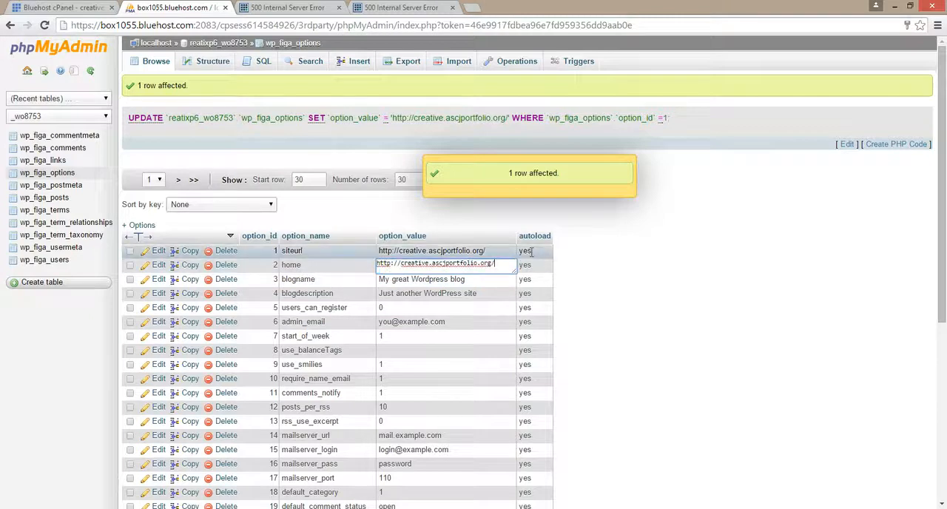
left_click(509, 254)
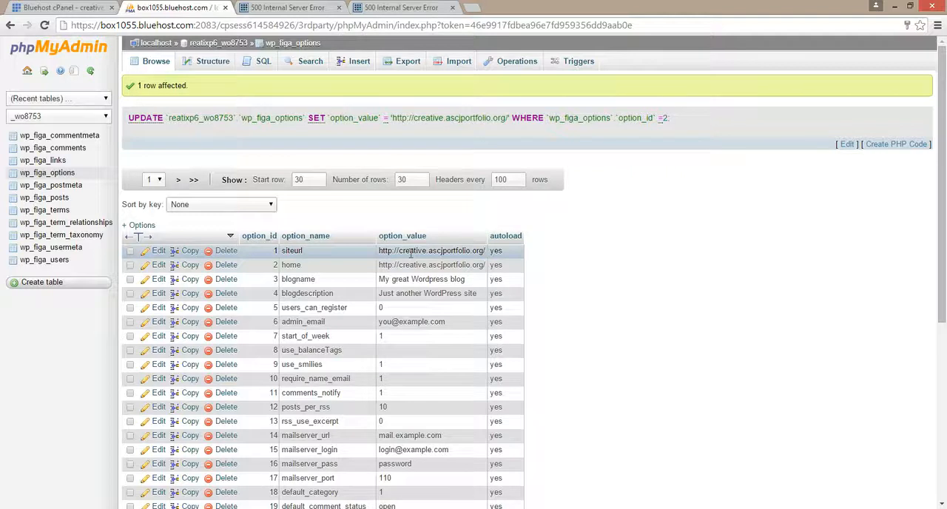
scroll(547, 286, "down", 4)
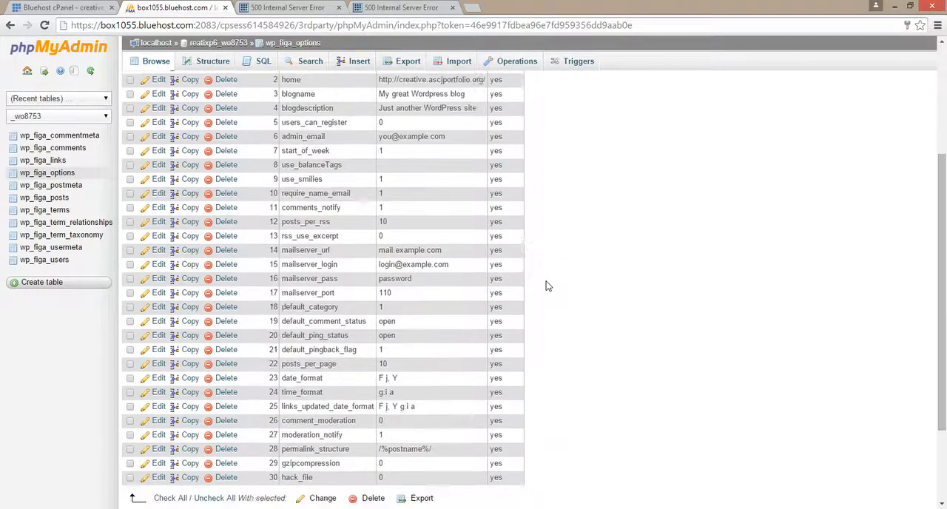
scroll(547, 286, "up", 5)
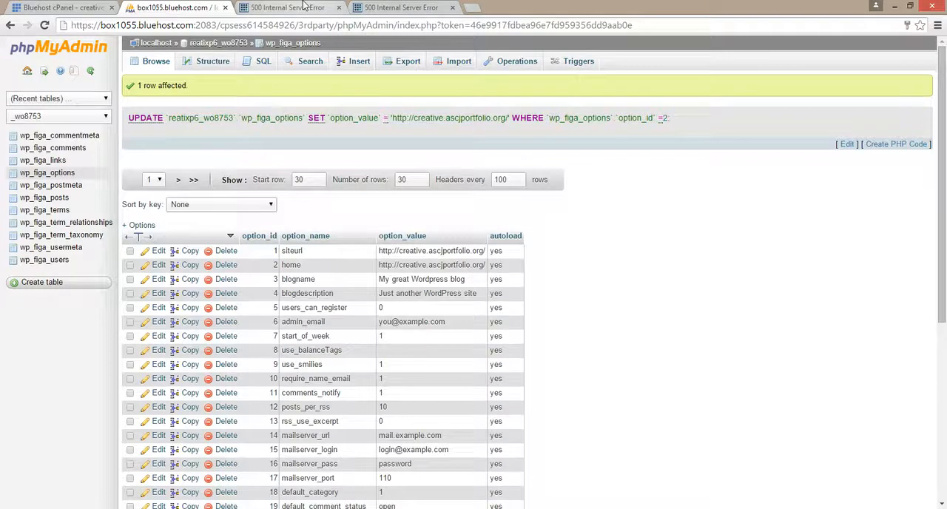
- Load creative.ascjportfolio.org in place of the first server error page, and switch to the second error page's address
left_click(303, 7)
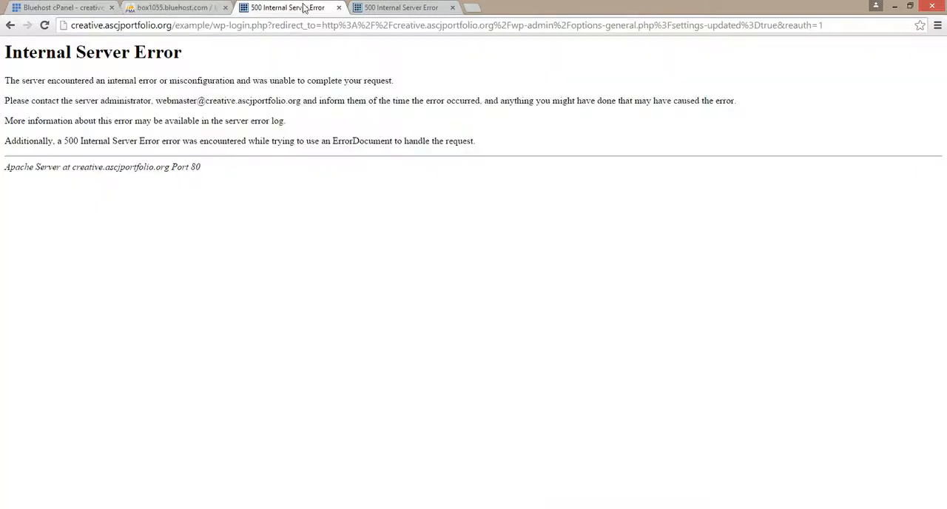
left_click(219, 25)
type("creative.ascjportfolio.org")
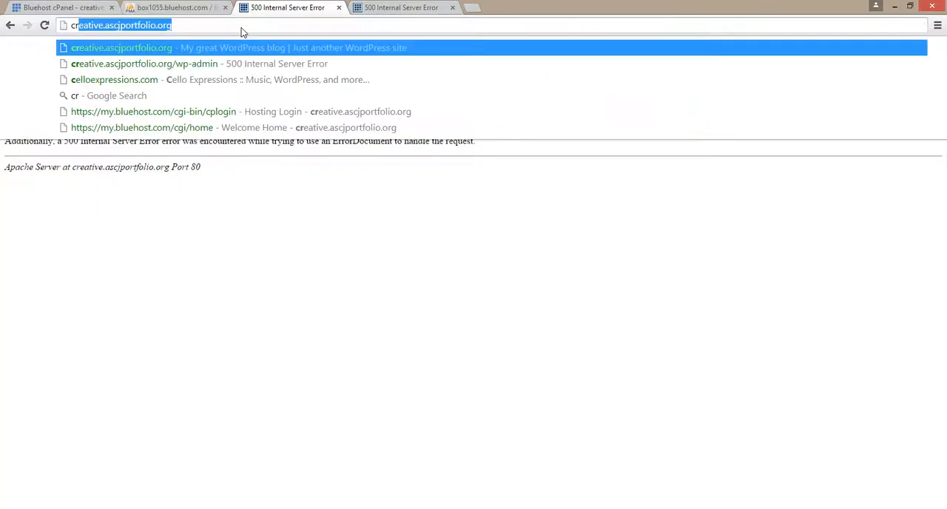
key("Return")
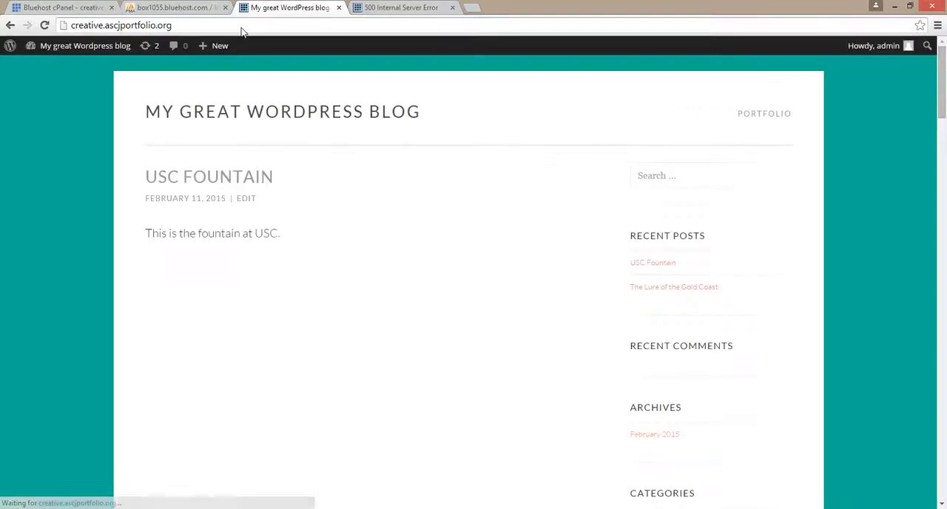
left_click(372, 10)
left_click(373, 25)
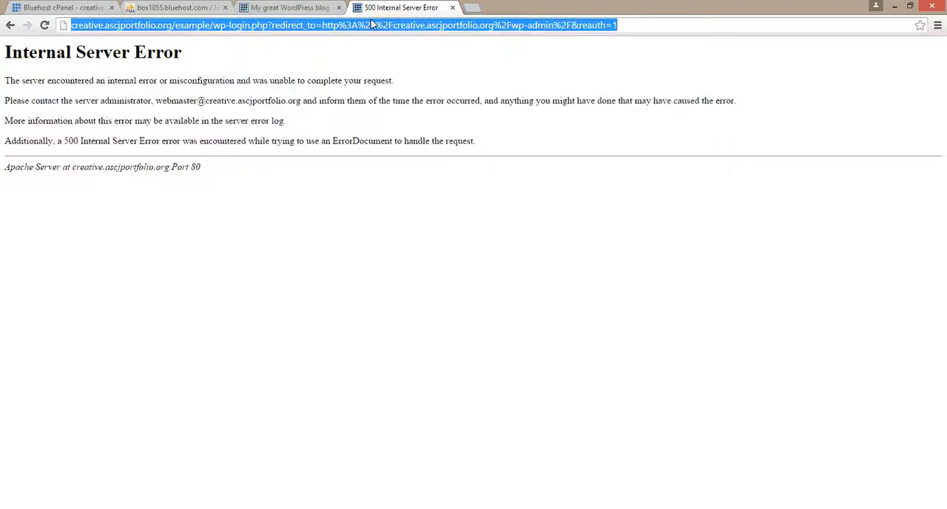
type("core.trac.wordpress.org")
key("Right")
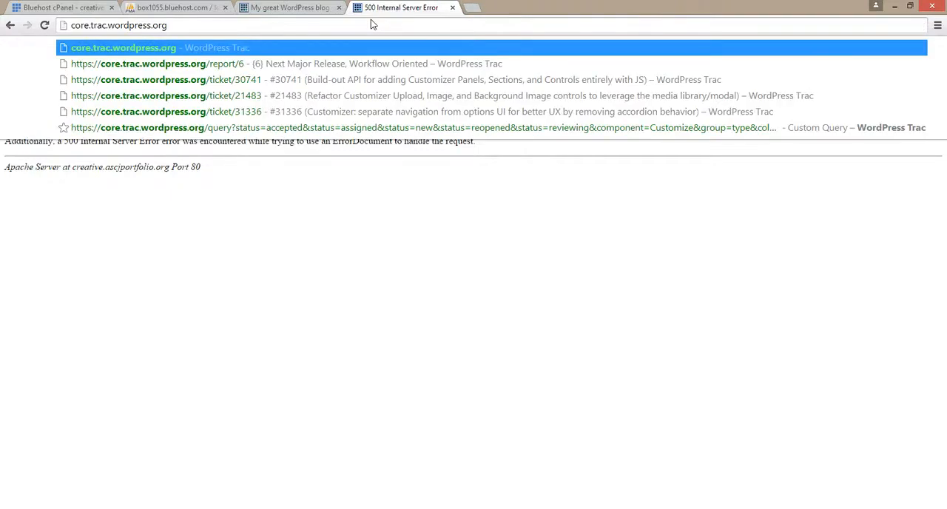
key("BackSpace")
key("BackSpace")
key("BackSpace")
key("BackSpace")
key("BackSpace")
key("BackSpace")
key("BackSpace")
key("BackSpace")
key("BackSpace")
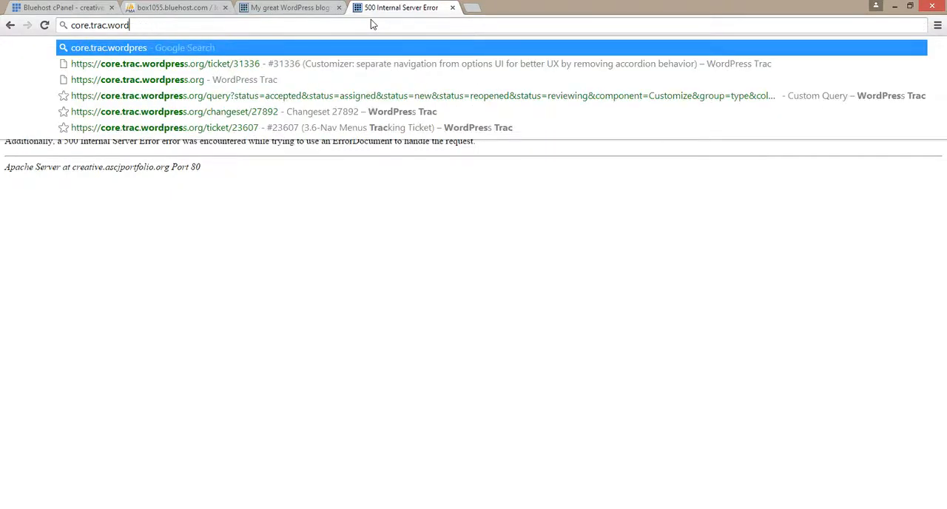
key("BackSpace")
key("BackSpace")
key("BackSpace")
key("BackSpace")
key("BackSpace")
key("BackSpace")
key("BackSpace")
key("BackSpace")
key("BackSpace")
key("BackSpace")
key("BackSpace")
key("BackSpace")
key("BackSpace")
key("BackSpace")
- Load creative.ascjportfolio.org/wp-admin and open the site's General settings
type("creative.ascjportfolio.org")
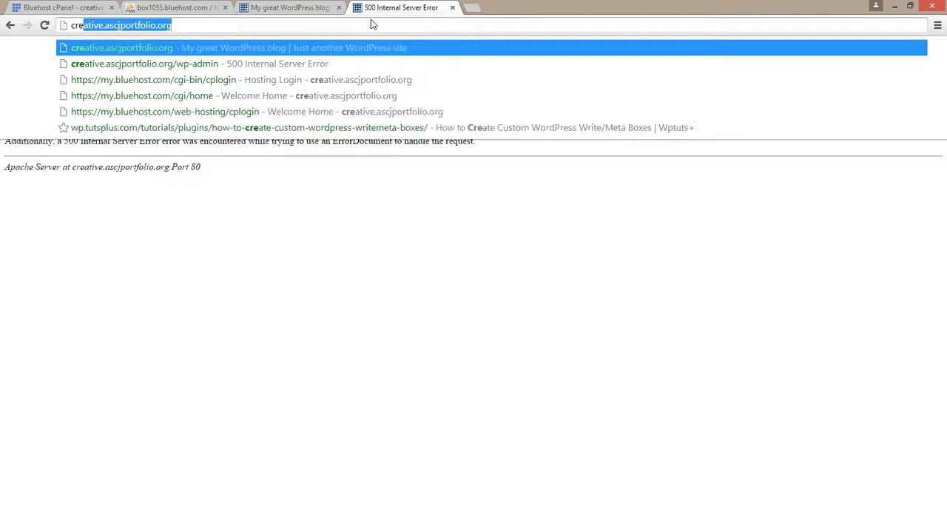
key("Down")
key("Return")
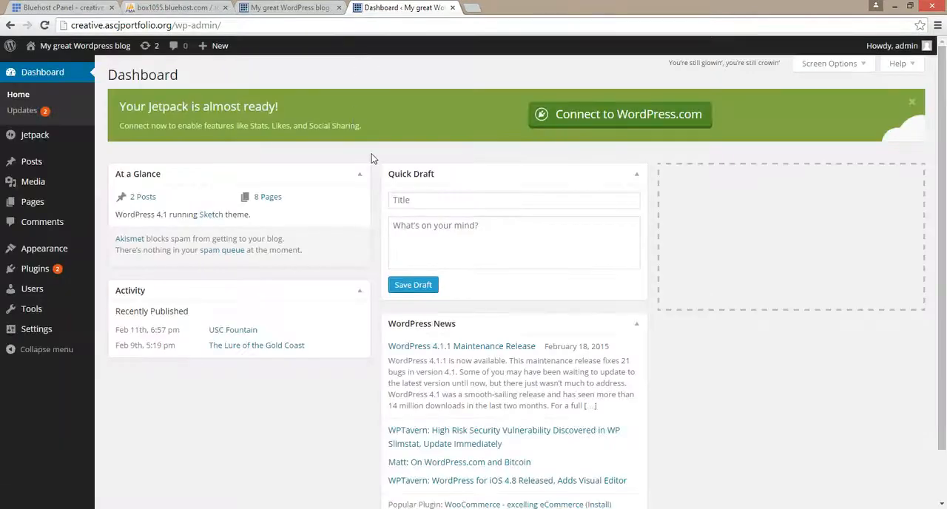
mouse_move(60, 339)
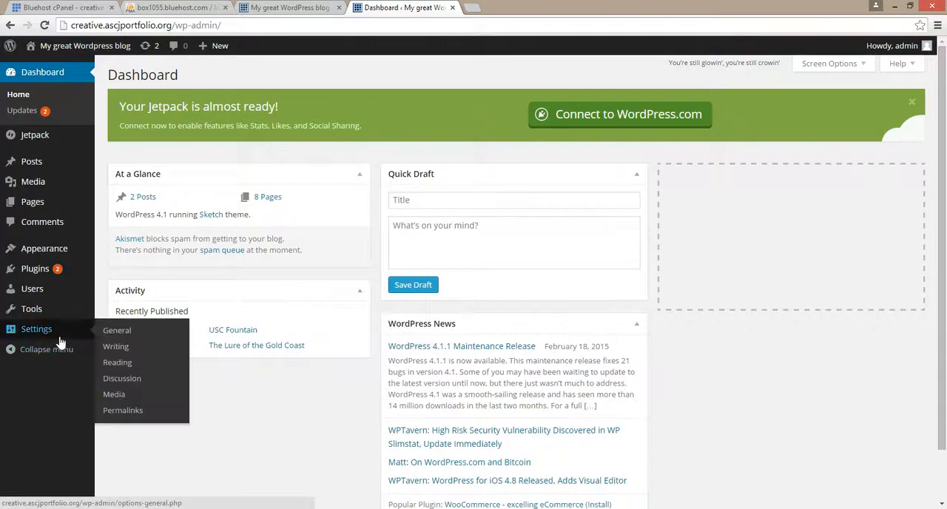
left_click(111, 337)
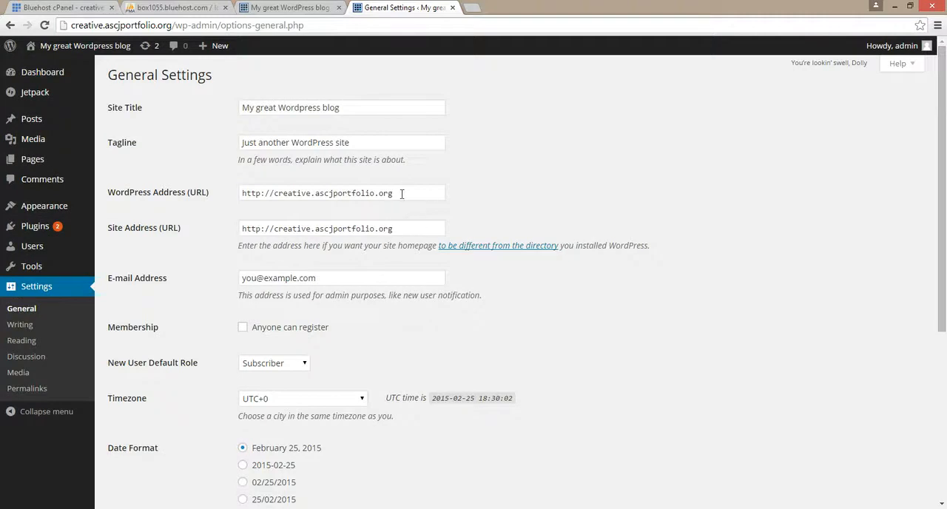
- Examine the WordPress Address (URL) and Site Address (URL) fields in General Settings without changing them
left_click(401, 227)
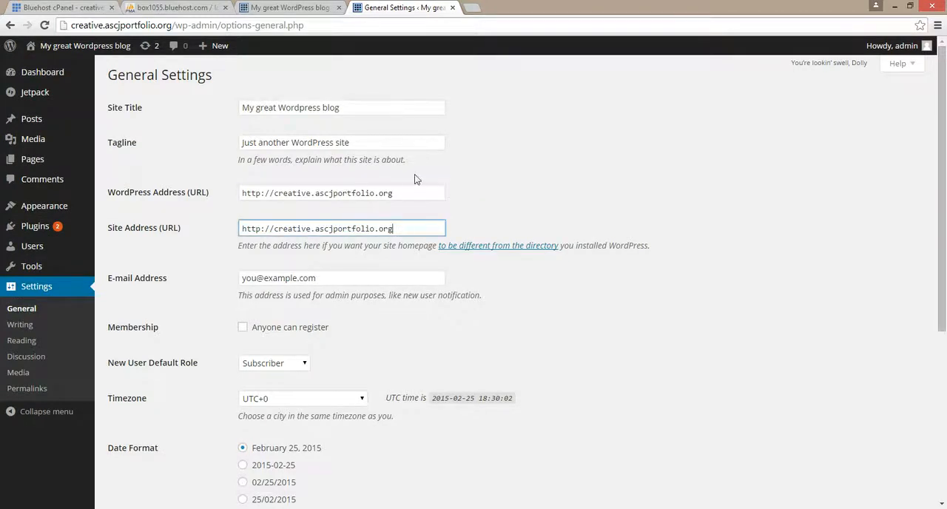
left_click(404, 193)
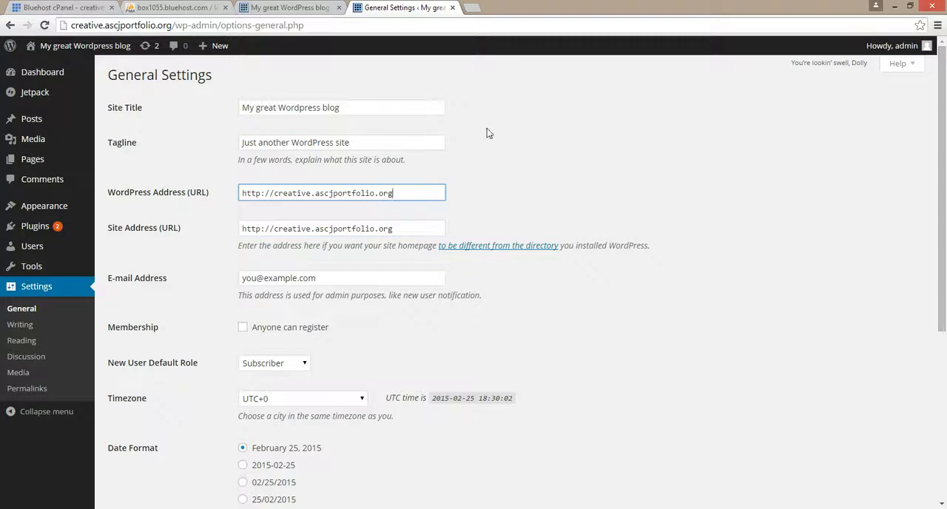
left_click(478, 170)
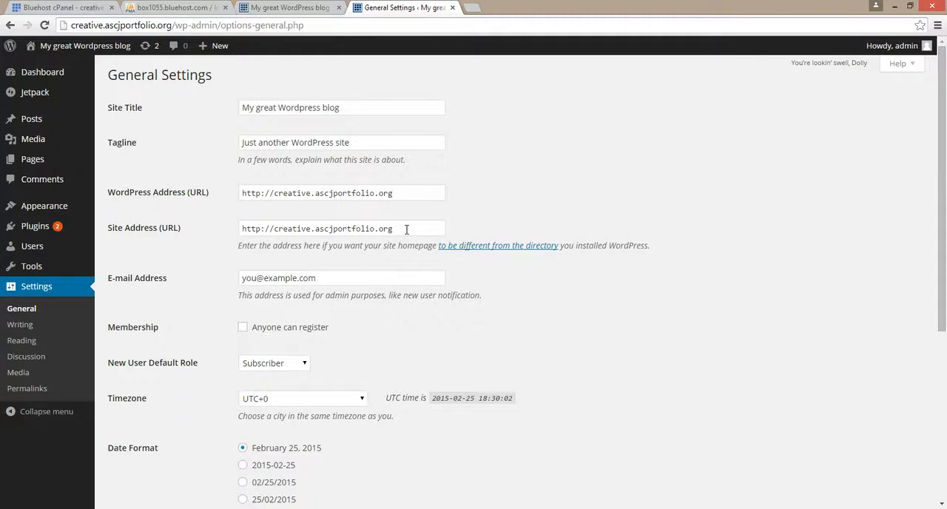
left_click(422, 189)
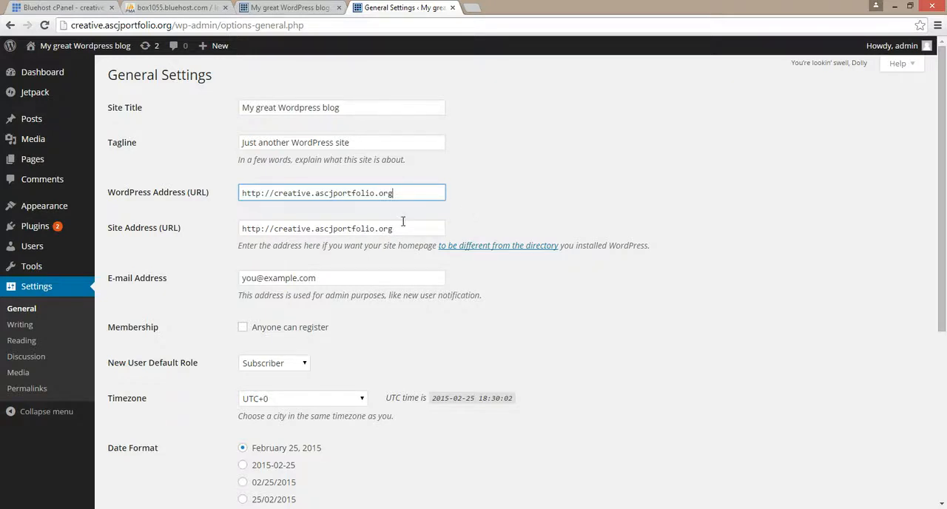
double_click(404, 221)
left_click(494, 218)
left_click(435, 196)
left_click(421, 225)
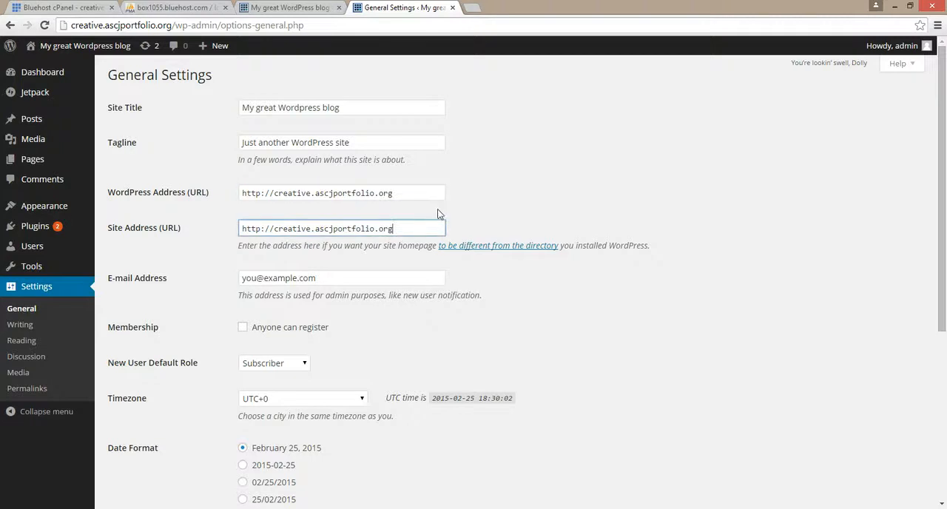
left_click(433, 197)
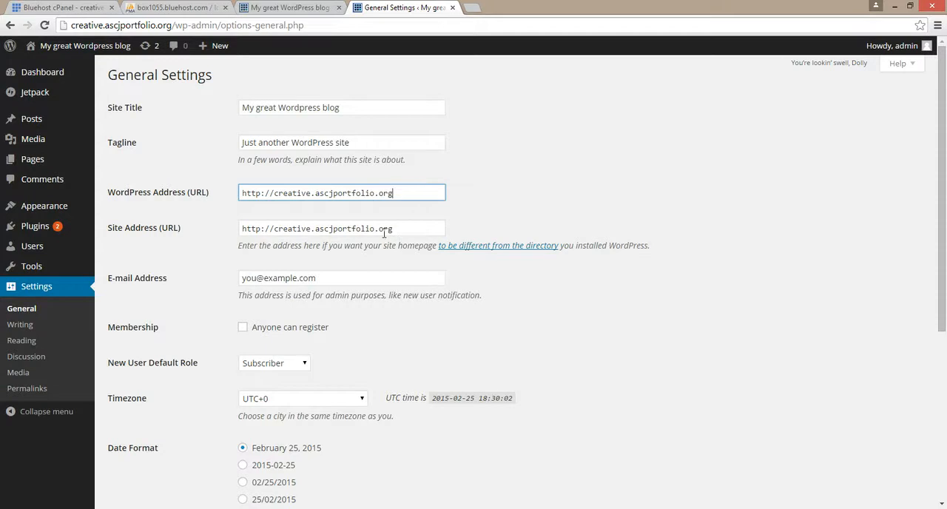
- Open the linked Codex page about giving WordPress its own directory, and return to General Settings
left_click(505, 252)
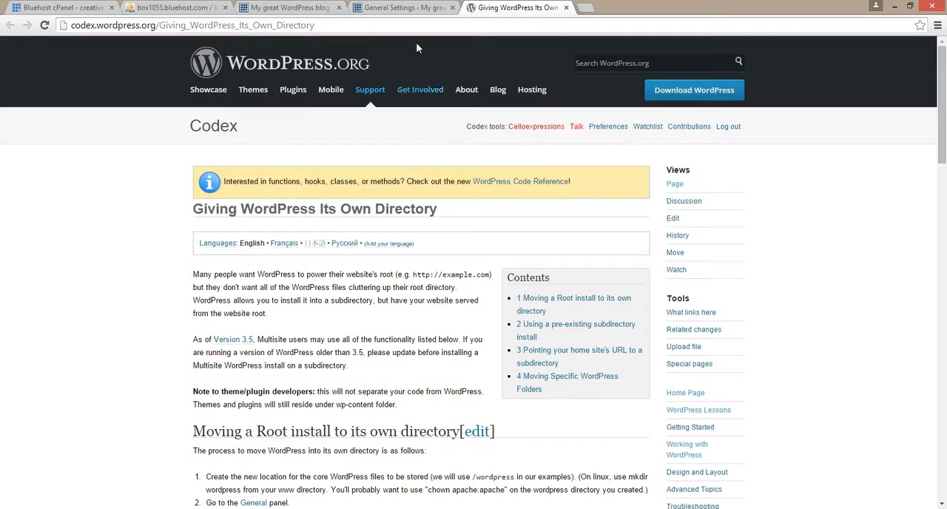
left_click(399, 6)
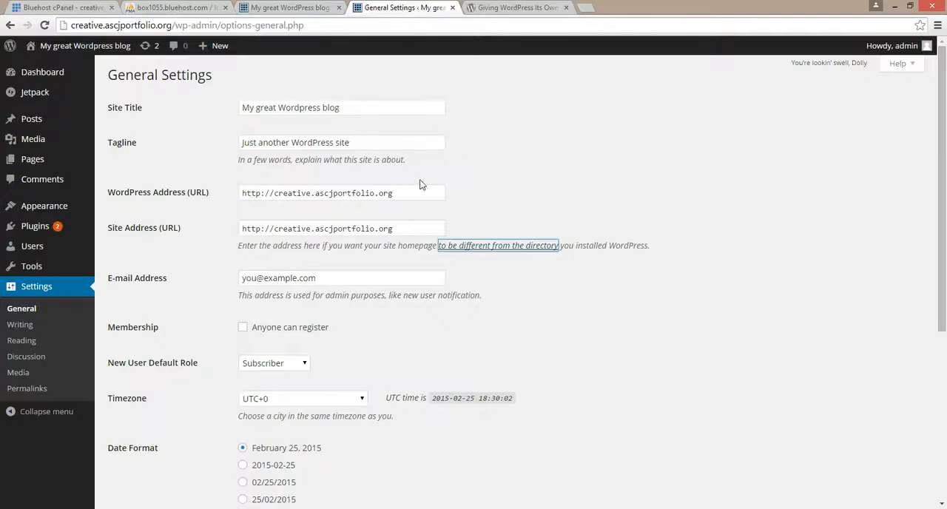